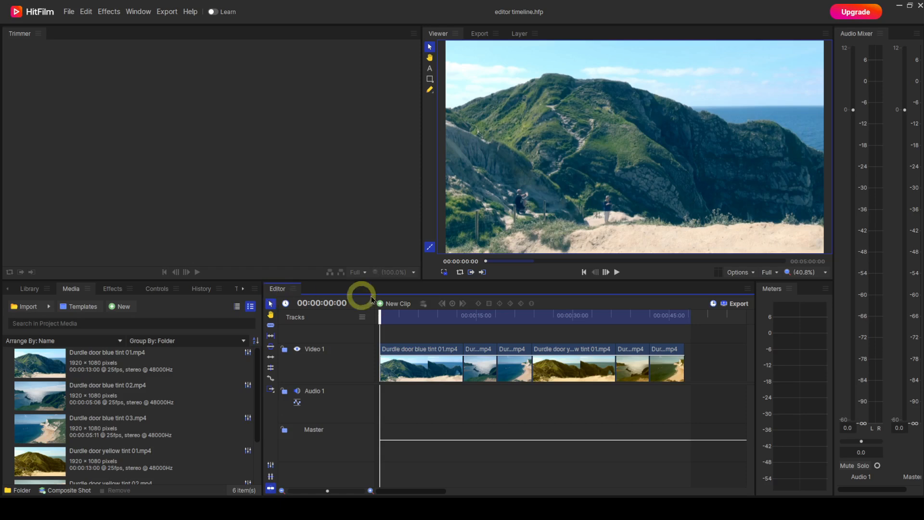
Play the edited clips in the viewer, pause, and return to the start of the timeline.
click(617, 273)
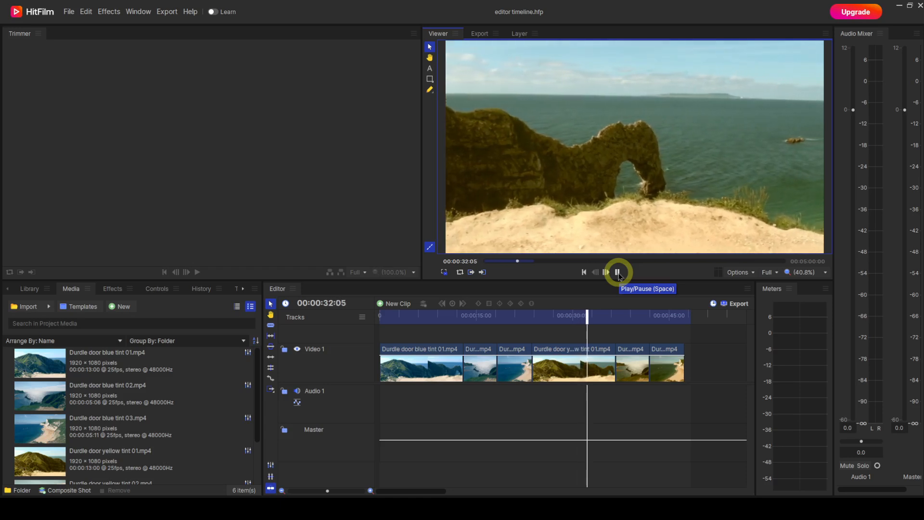
click(617, 273)
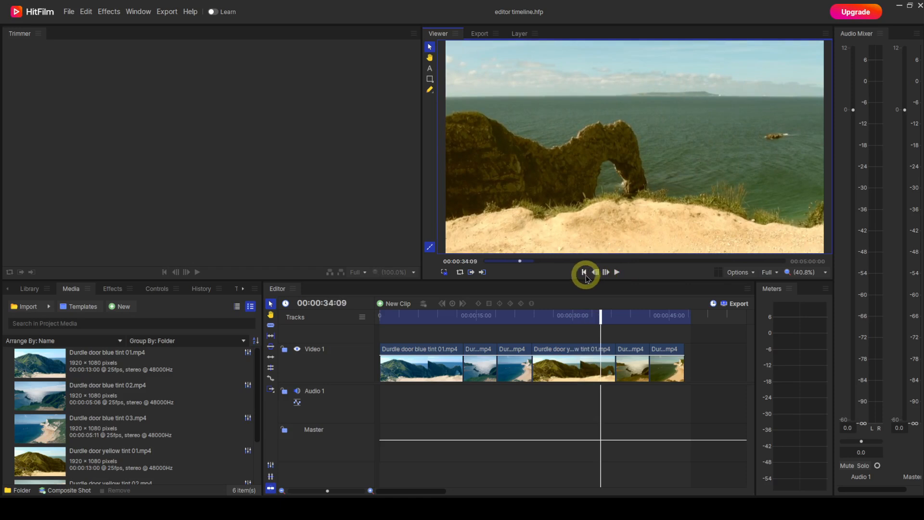
click(586, 276)
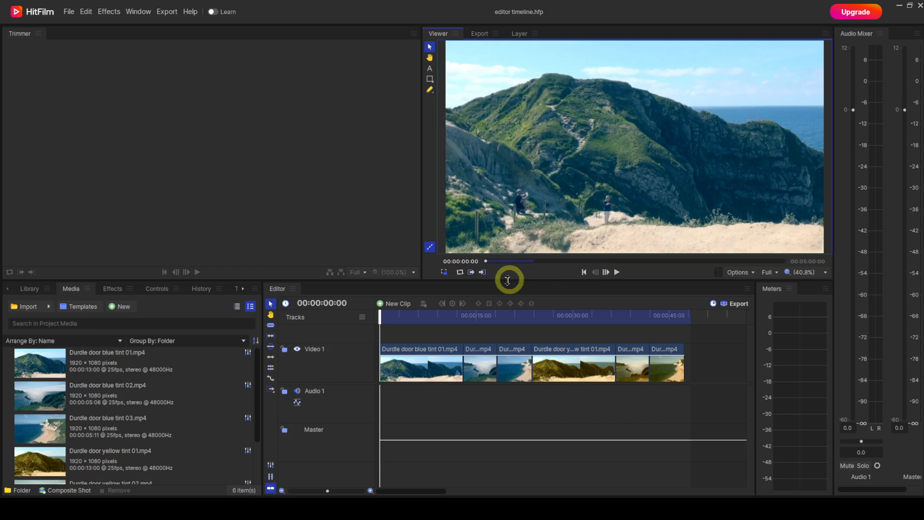
Add a Grade clip above the Video 1 track and extend it to the end of the last clip.
click(392, 304)
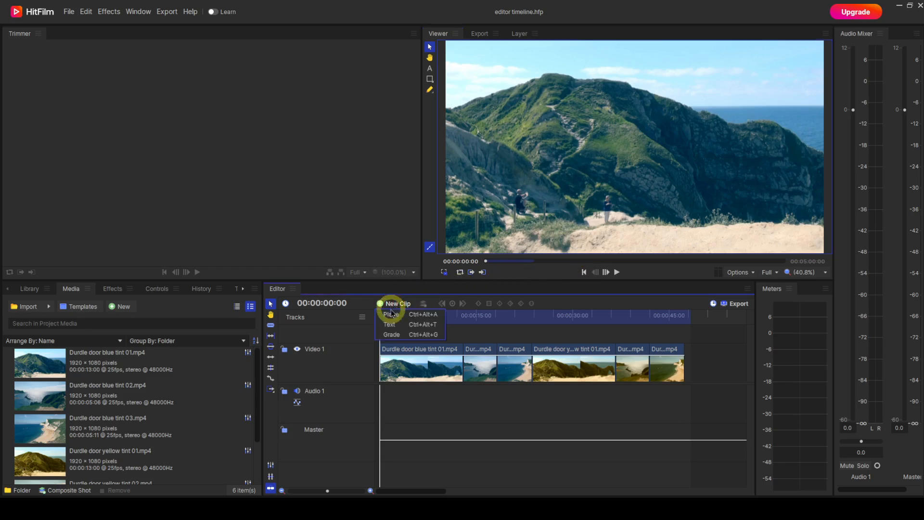
click(392, 334)
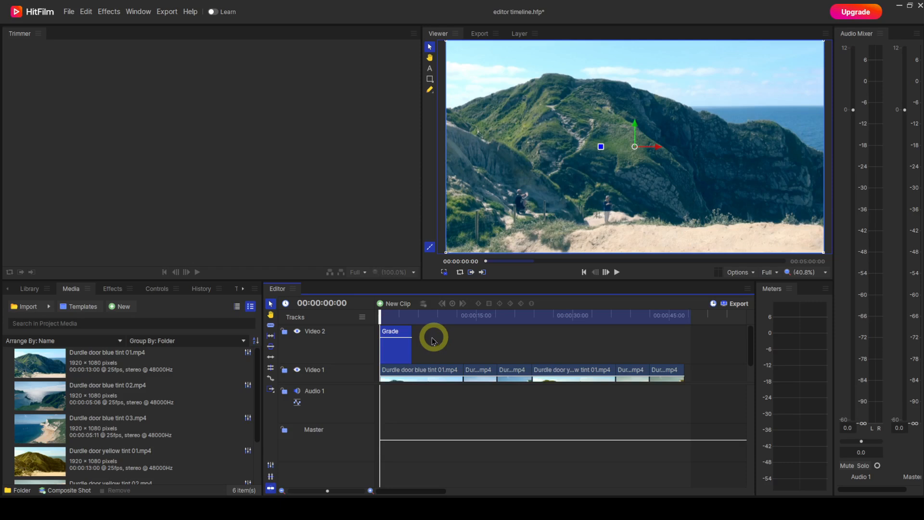
click(412, 345)
drag(413, 345, 686, 353)
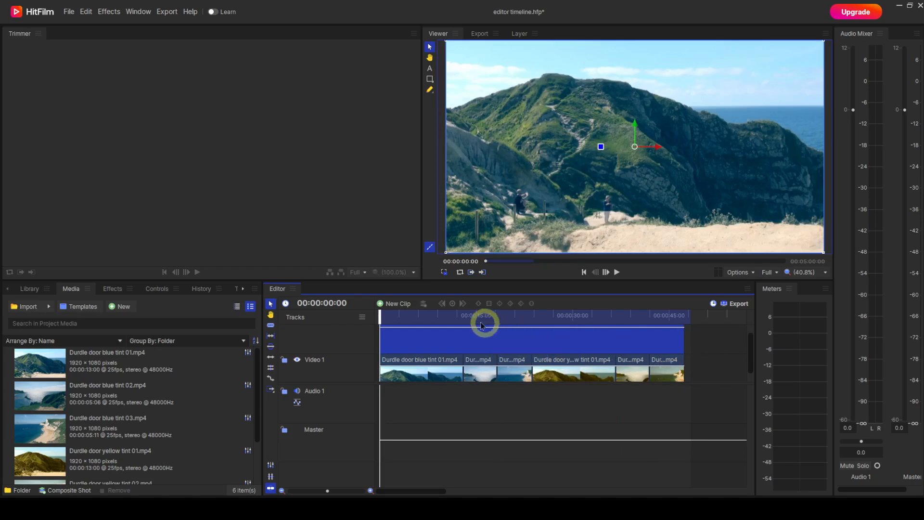
With the playhead at 00:00:09:03, apply the Auto Color effect to the grade clip and scrub across the other clips to review it.
click(475, 316)
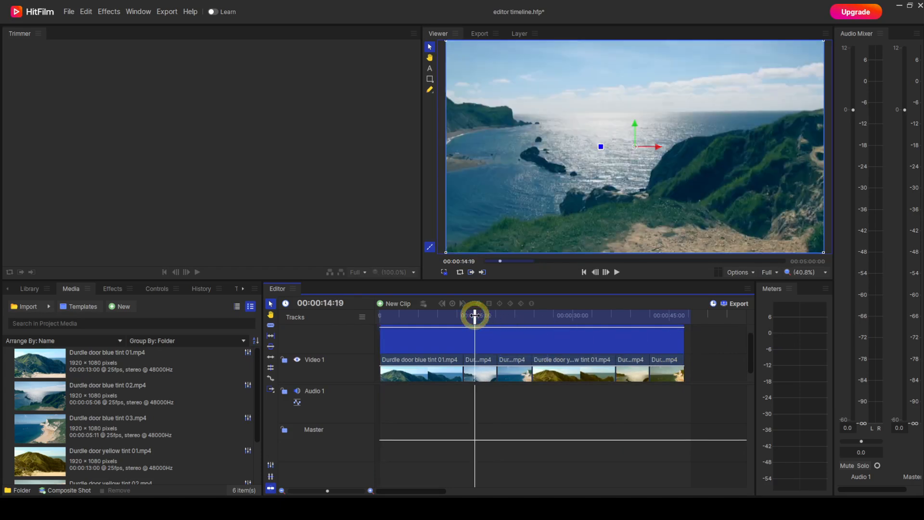
click(494, 315)
drag(494, 315, 439, 362)
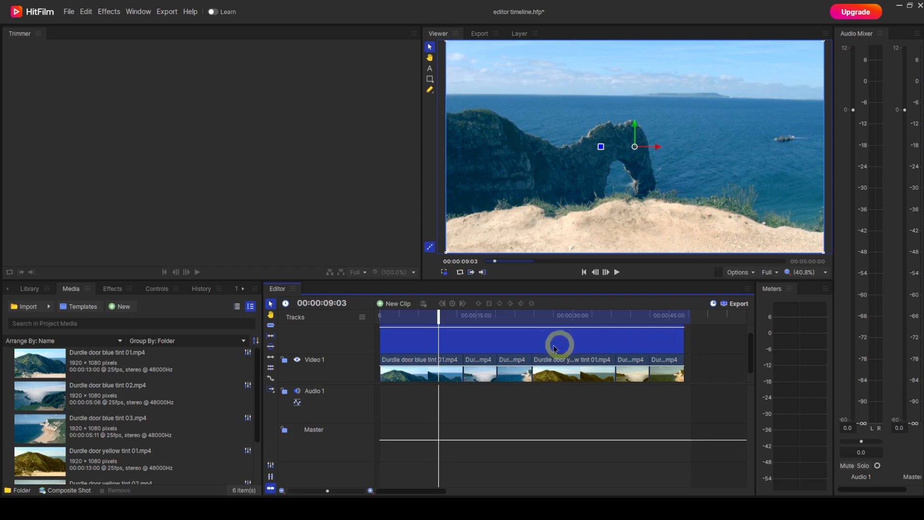
click(107, 291)
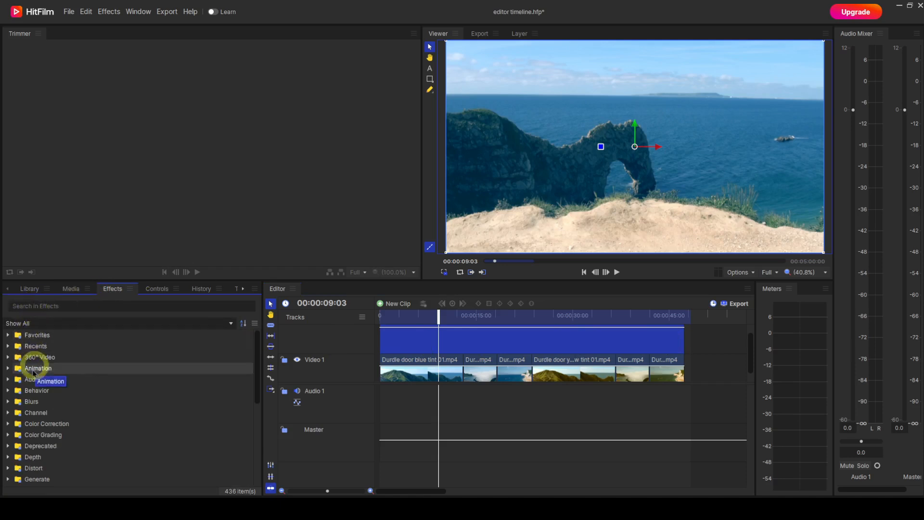
click(8, 424)
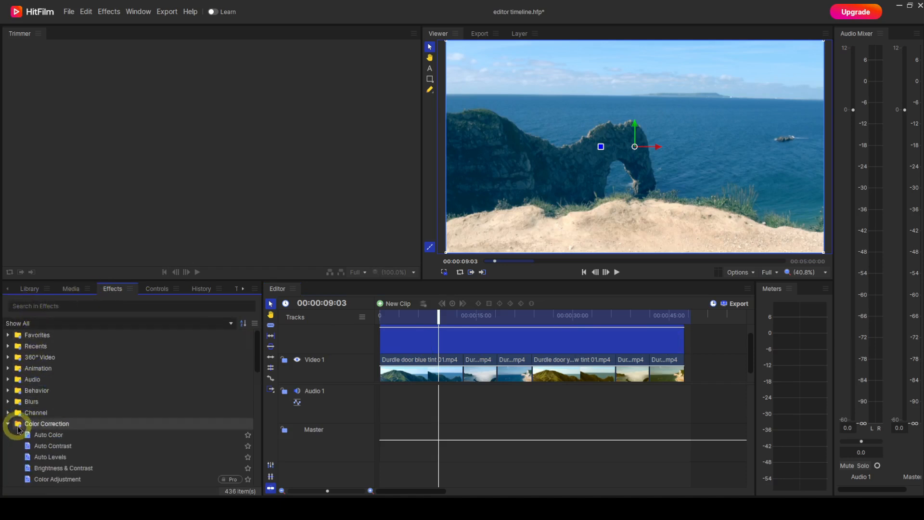
click(50, 435)
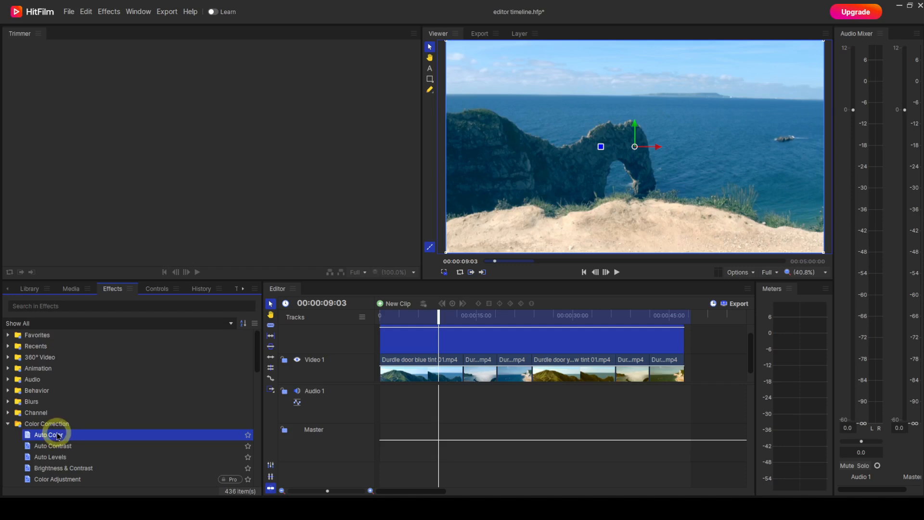
drag(58, 436, 481, 362)
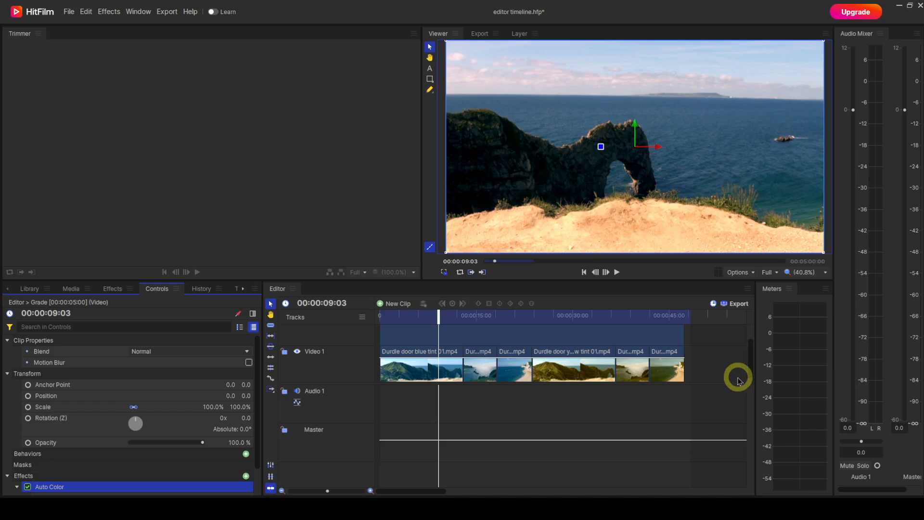
click(438, 322)
drag(437, 321, 581, 336)
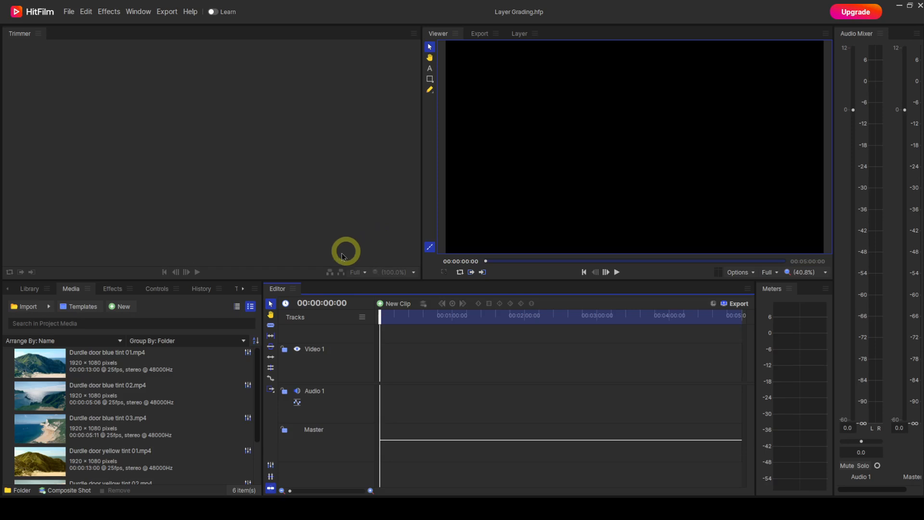
Create a composite shot named Composite Shot 1 with the 1080p Full HD @ 25 fps template and a 00:05:00:00 duration.
click(116, 314)
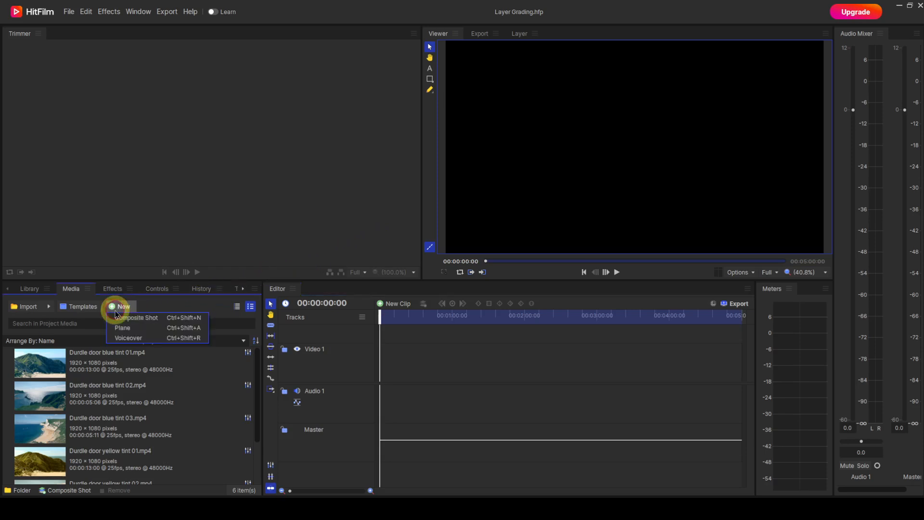
click(122, 318)
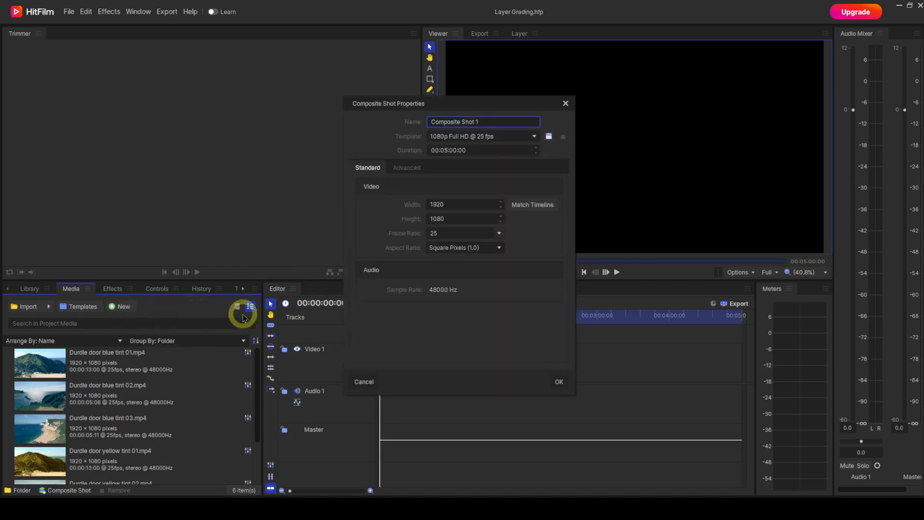
click(557, 381)
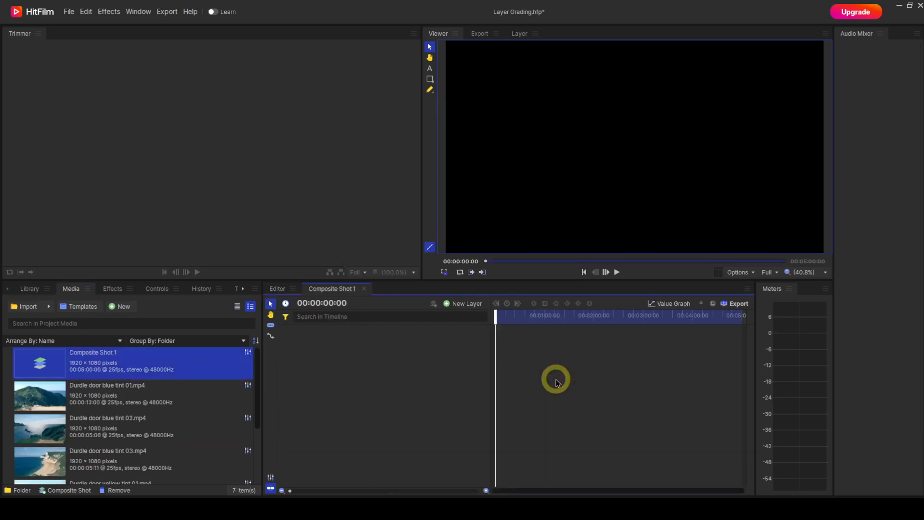
Add all six Durdle door blue and yellow tint clips to the composite shot as layers, leaving out Composite Shot 1 itself.
scroll(170, 407, down, 3)
scroll(170, 406, down, 1)
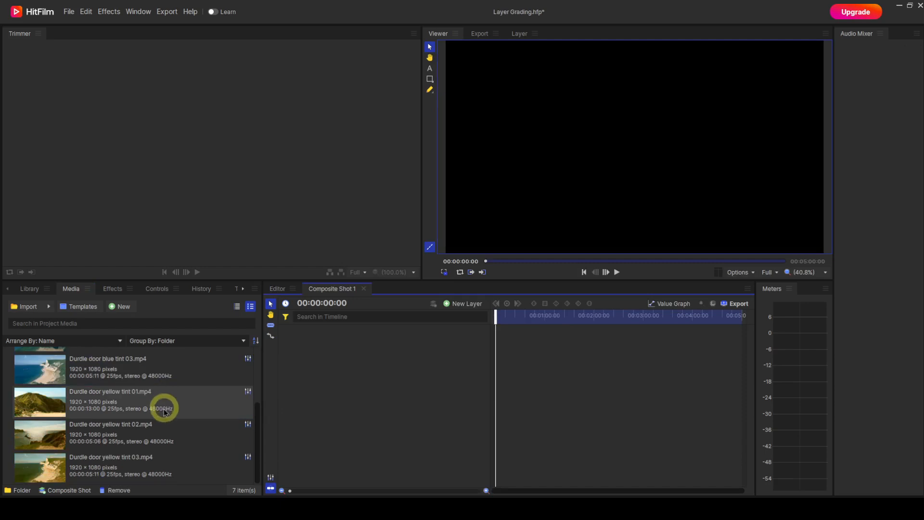
shift+click(84, 471)
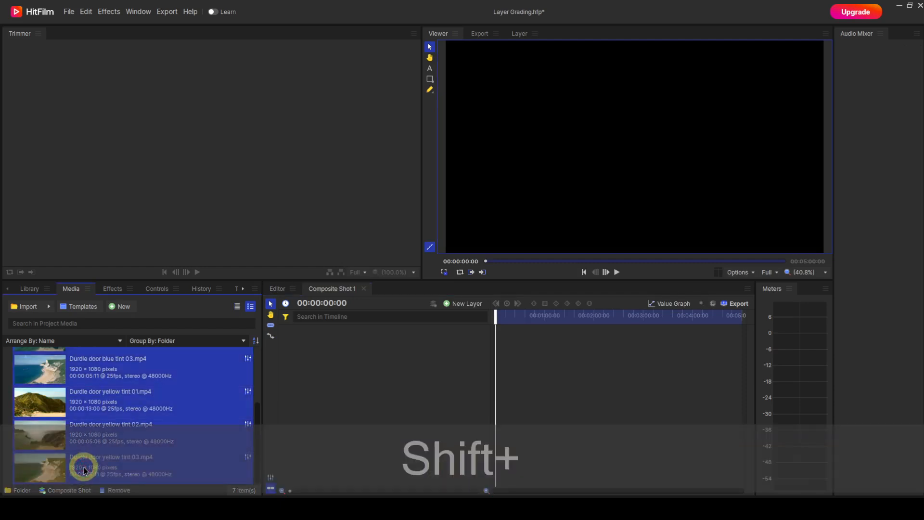
scroll(145, 388, up, 4)
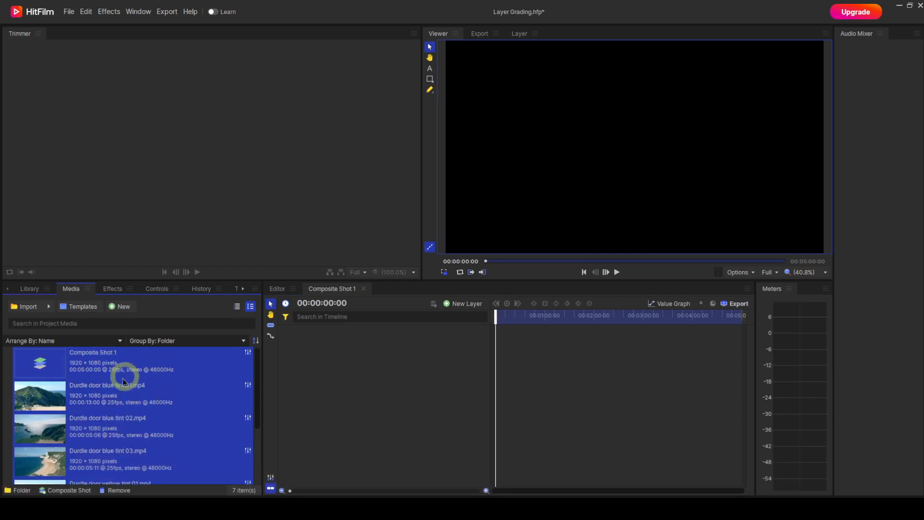
ctrl+click(119, 365)
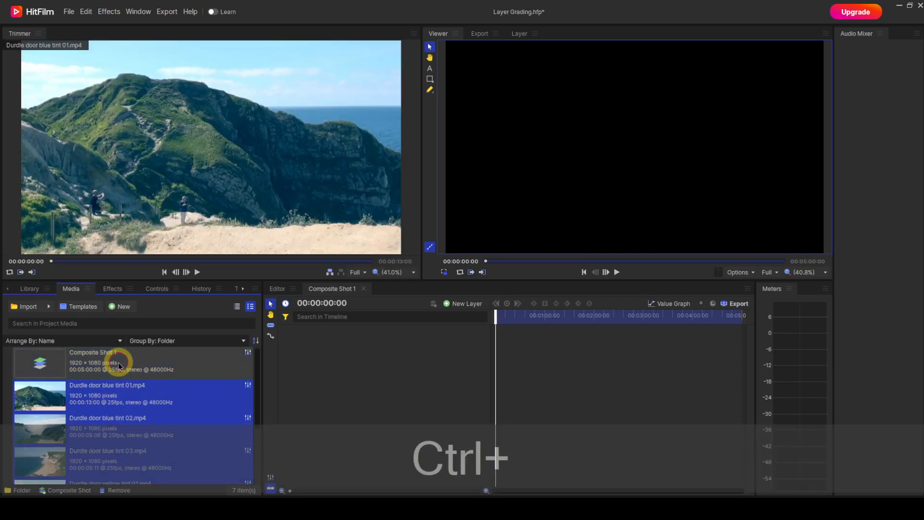
drag(128, 395, 314, 347)
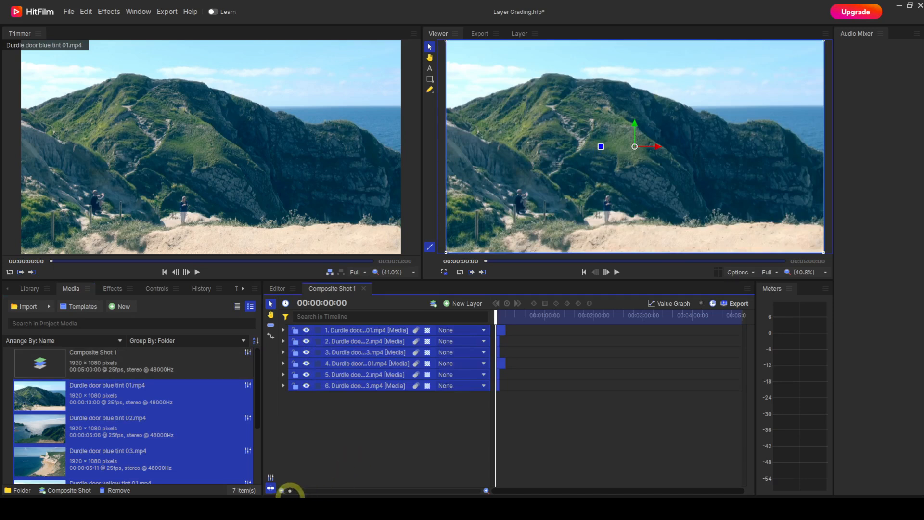
Arrange layers 2 to 6 end to end in the composite timeline so each clip starts where the previous one finishes.
drag(289, 491, 395, 474)
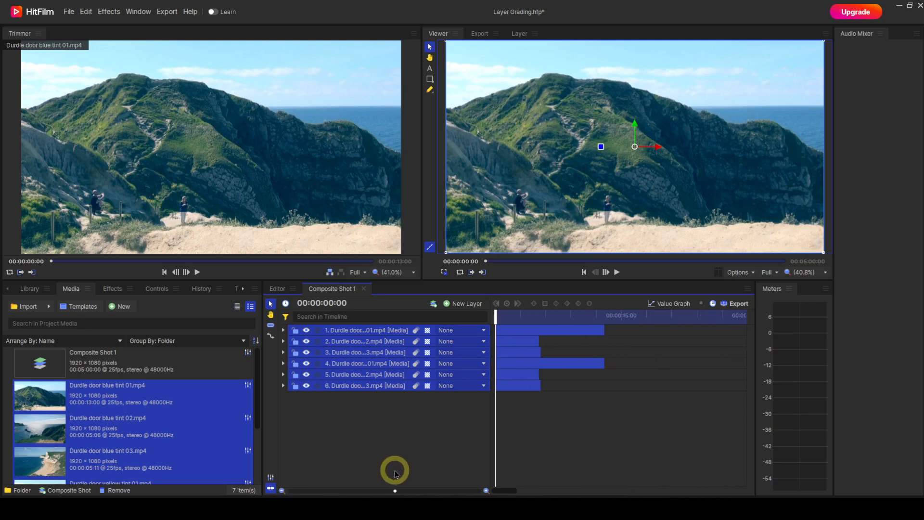
click(417, 422)
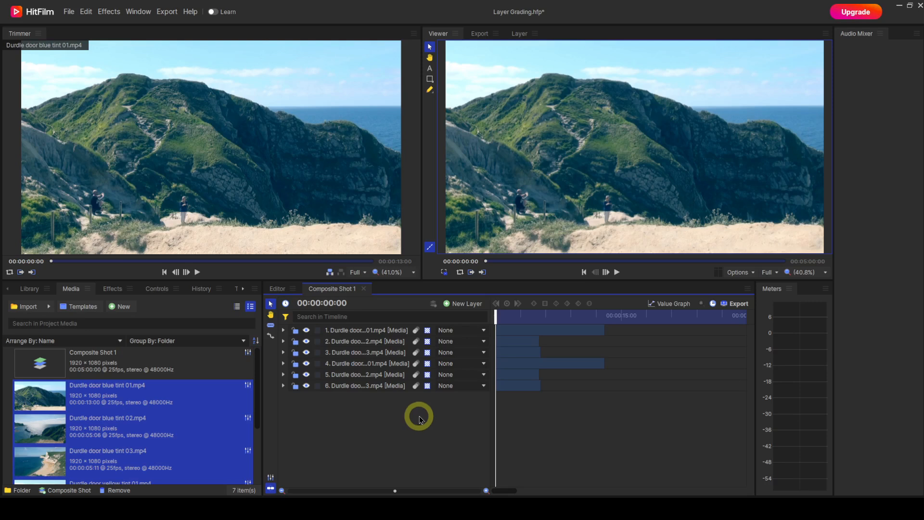
drag(508, 343, 616, 336)
drag(520, 351, 666, 357)
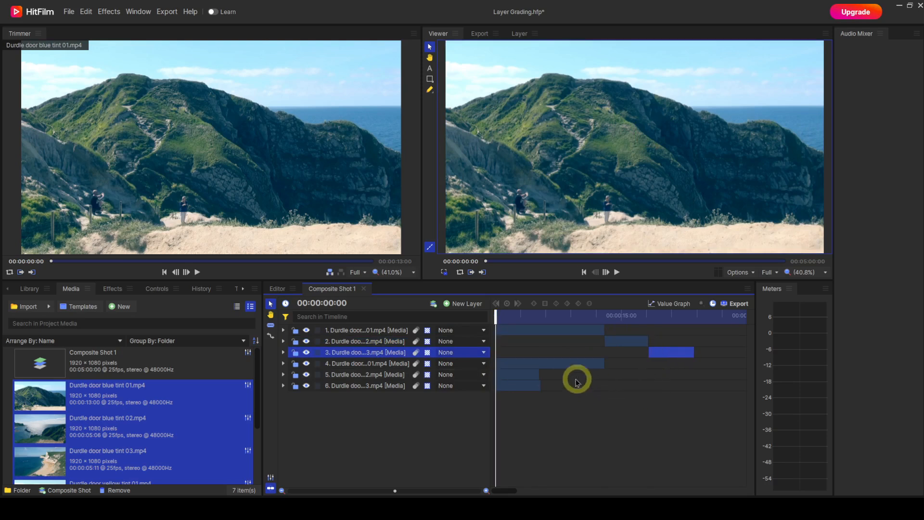
drag(549, 364, 702, 345)
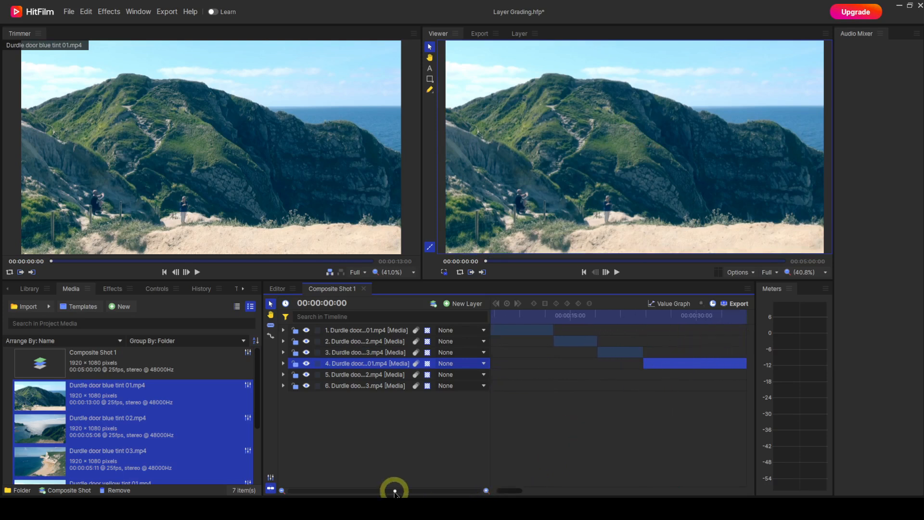
drag(394, 492, 364, 491)
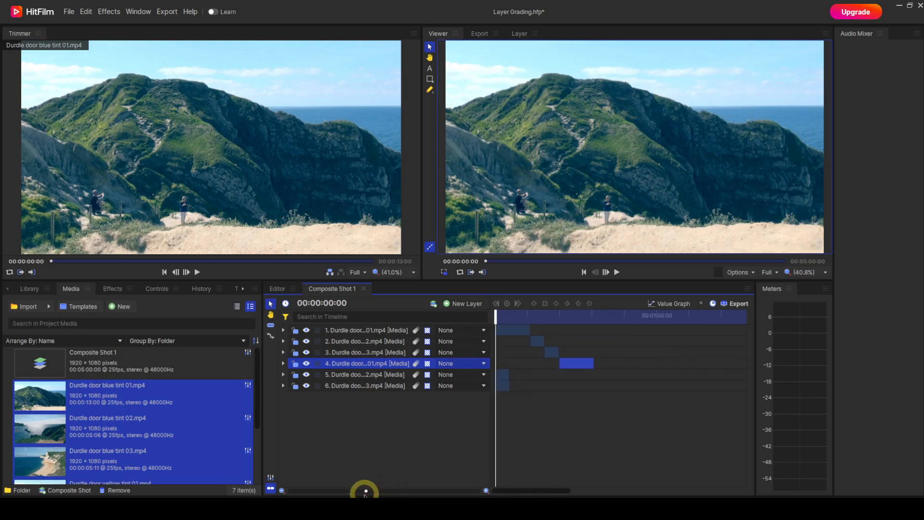
drag(557, 491, 515, 489)
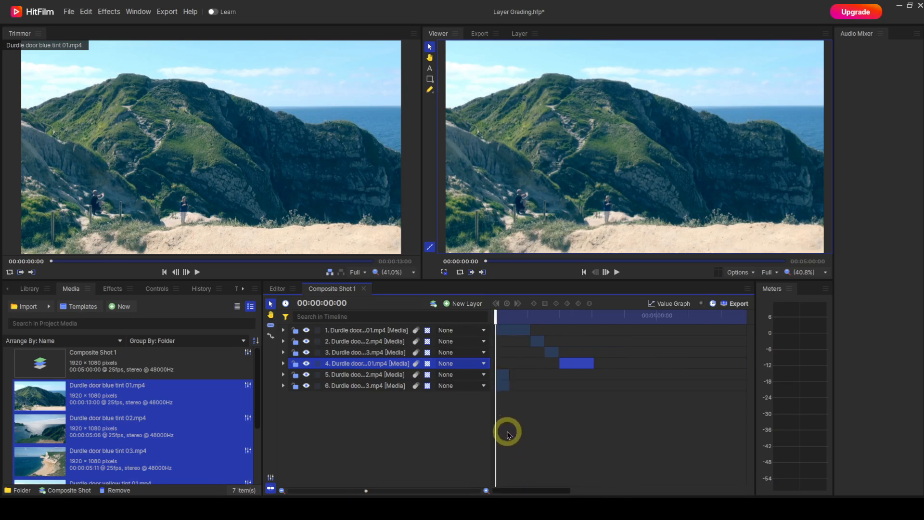
drag(503, 374, 545, 378)
drag(608, 376, 606, 377)
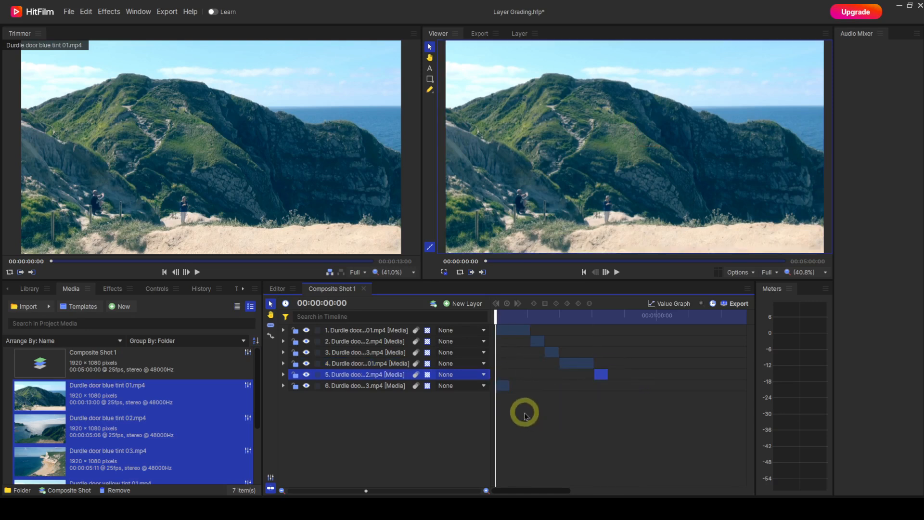
drag(500, 386, 616, 386)
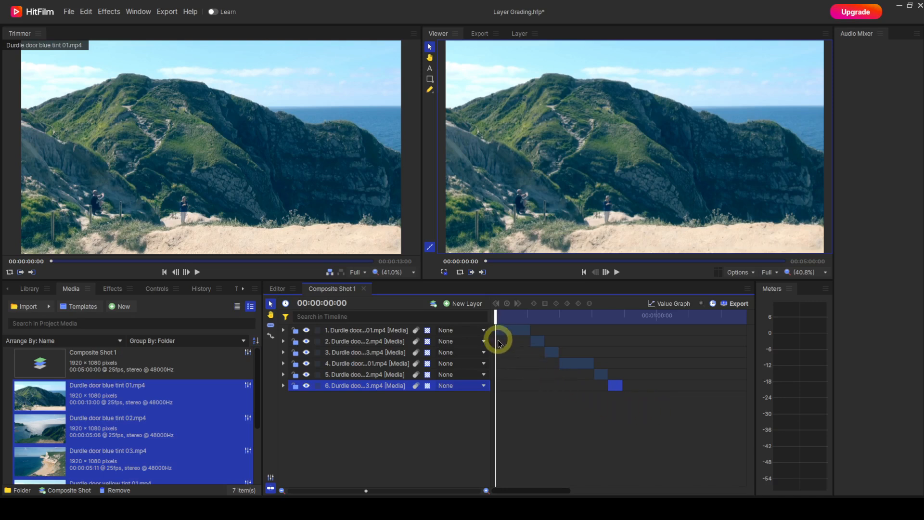
Scrub the composite timeline, return the playhead to the start, and add a Grade layer above the six clips.
drag(496, 319, 491, 340)
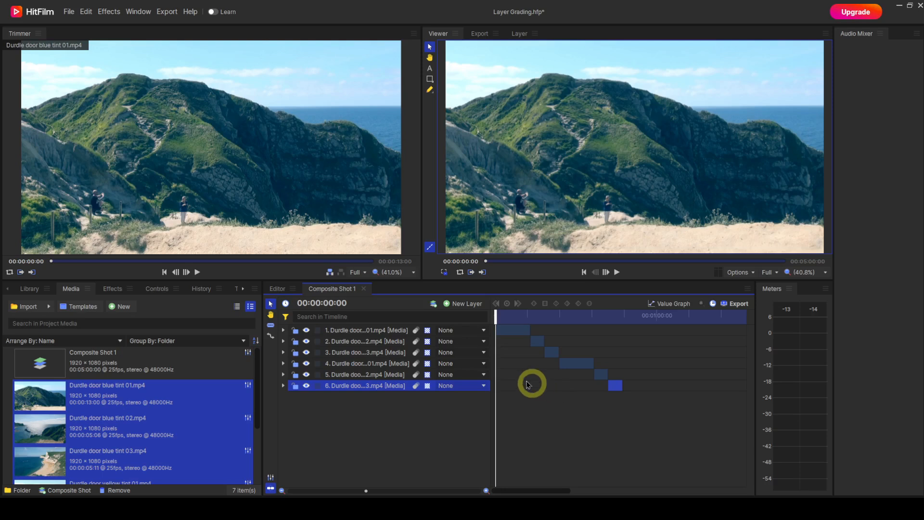
click(463, 308)
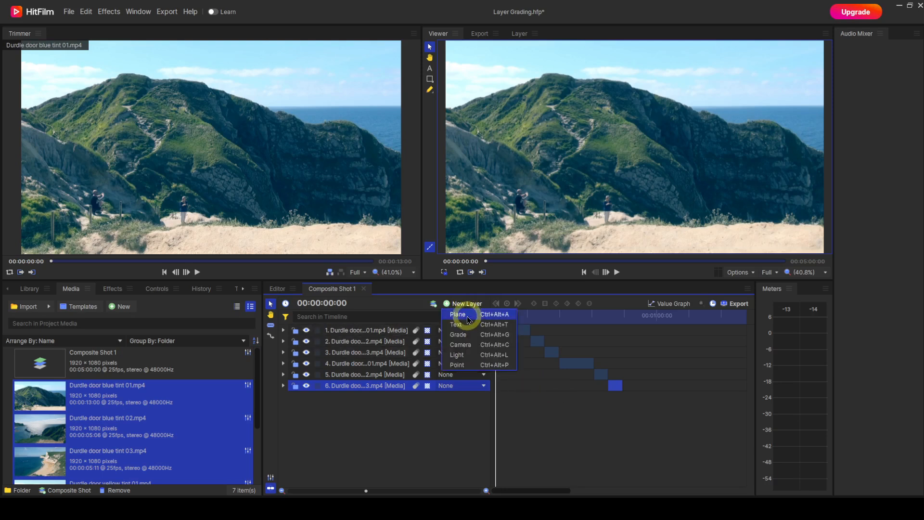
click(457, 335)
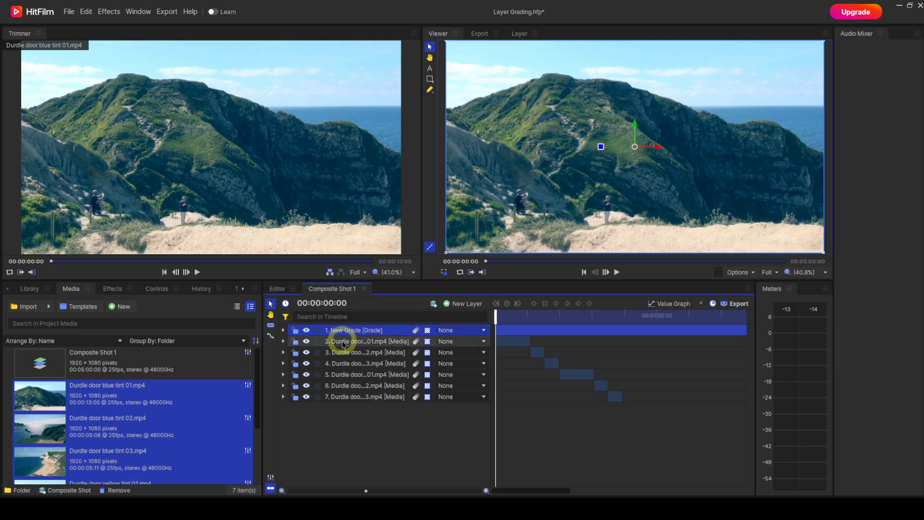
Apply the Auto Color effect to the Grade layer above the six Durdle door clips.
click(283, 330)
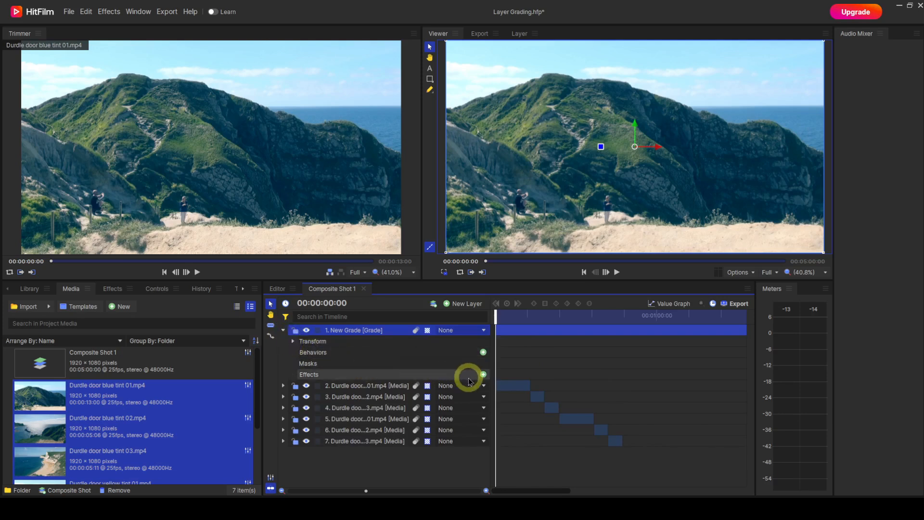
click(483, 375)
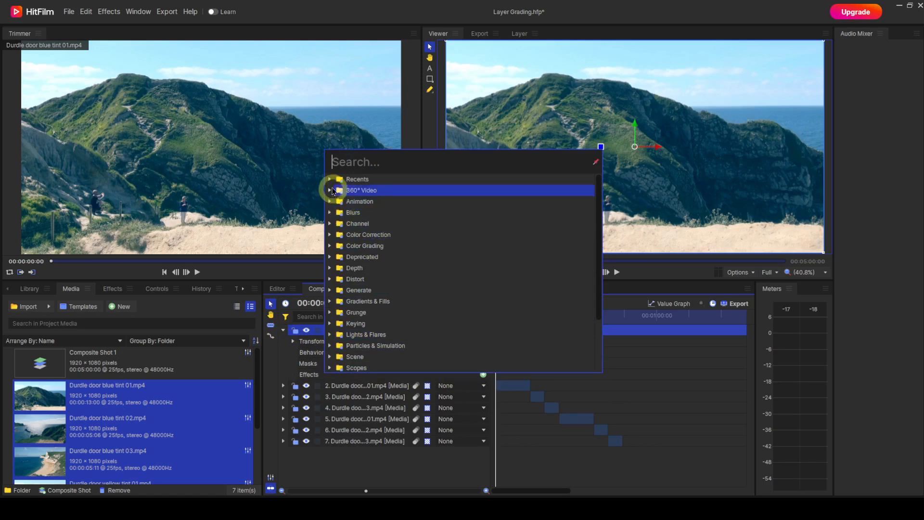
click(330, 180)
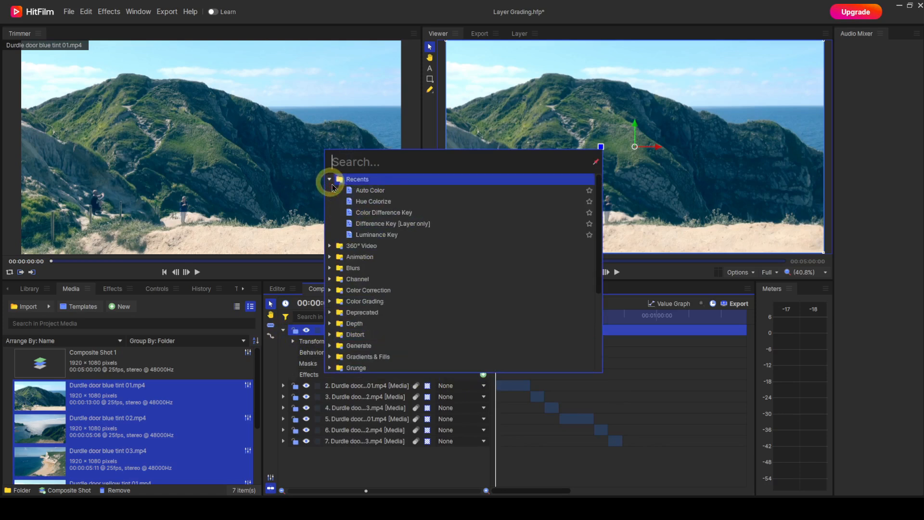
double_click(355, 190)
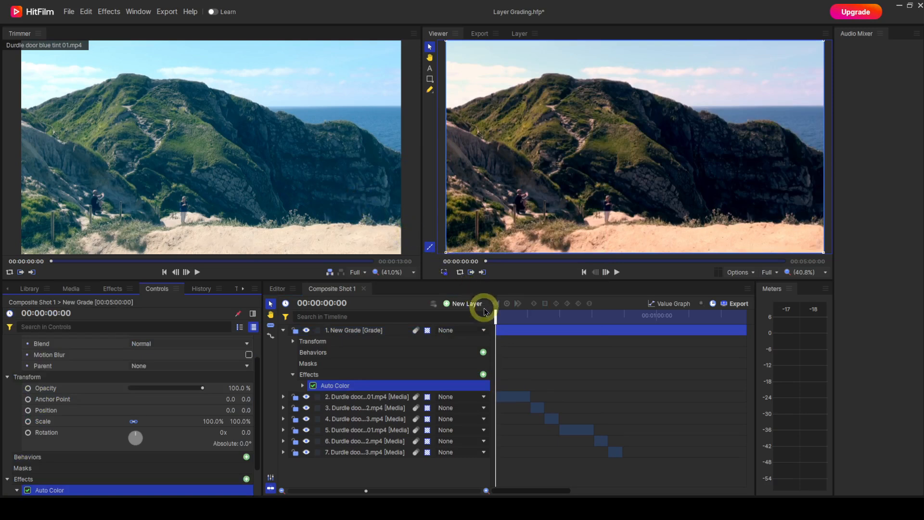
Scrub the composite shot to 00:00:33:04 and toggle the Grade layer's visibility off and on twice to compare the correction.
drag(492, 318, 585, 331)
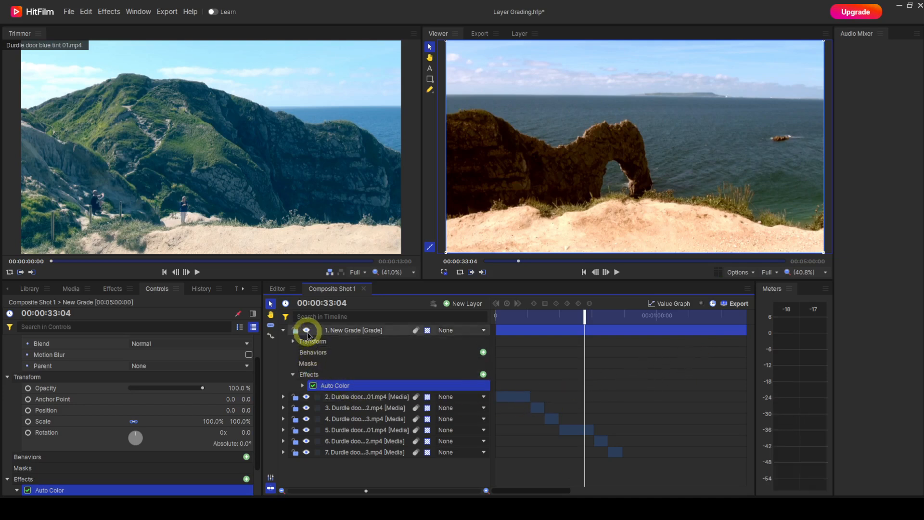
click(307, 331)
click(307, 331)
click(307, 331)
click(307, 331)
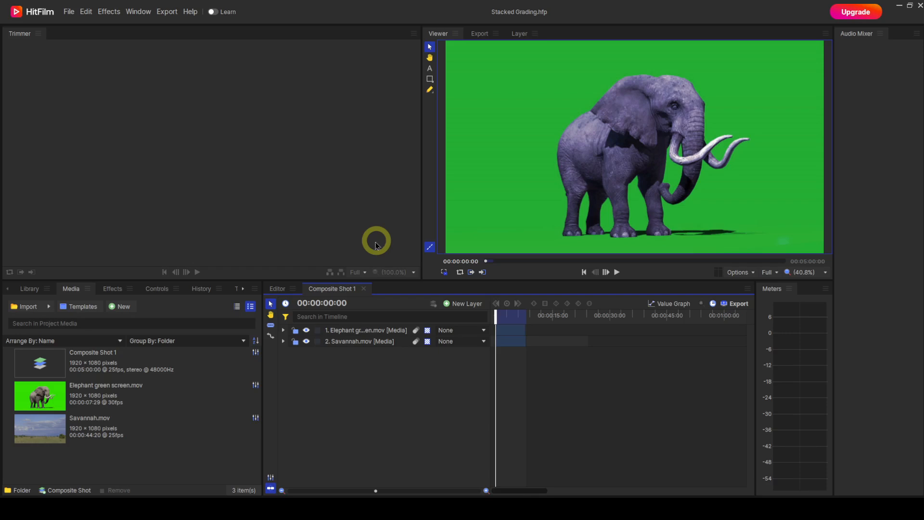
In the Stacked Grading project, hide the elephant green screen layer to view the savannah background, and show it again.
click(306, 331)
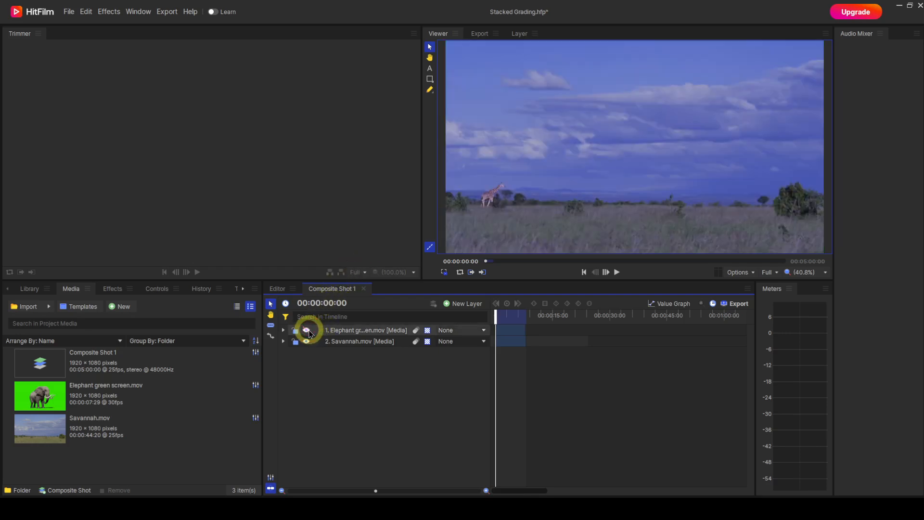
click(307, 330)
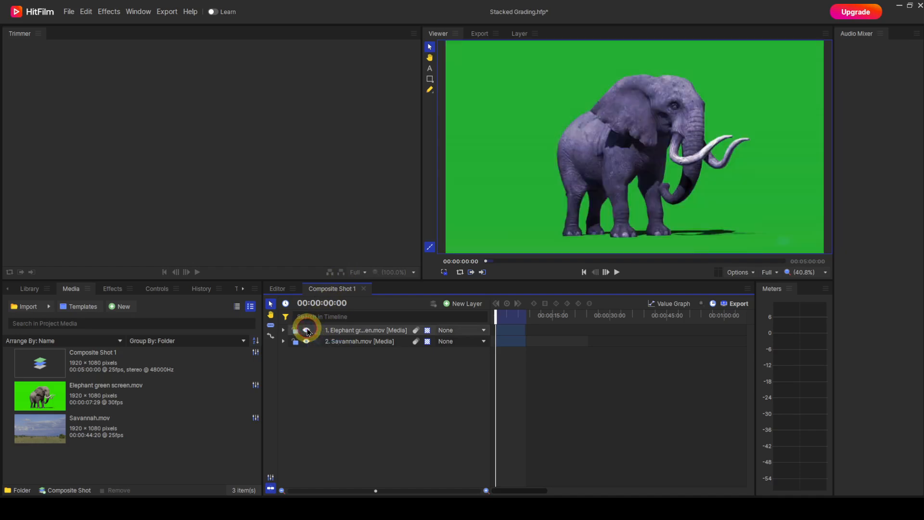
click(335, 375)
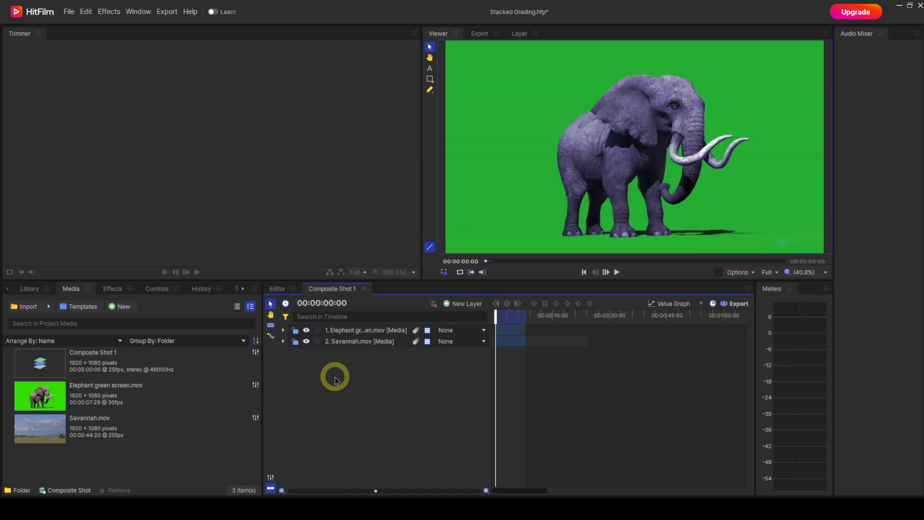
Key out the elephant layer's green background by adding a Color Difference Key after its Hue Colorize effect, and collapse the layer.
click(284, 332)
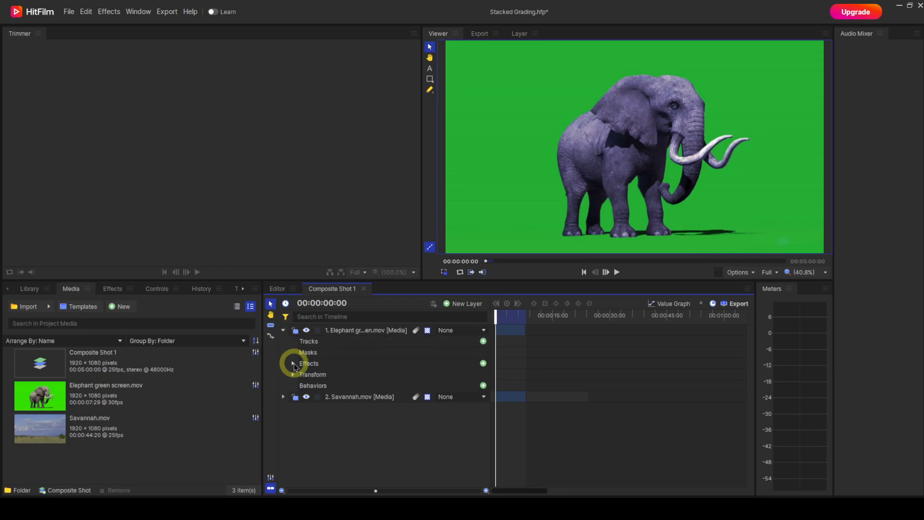
click(293, 363)
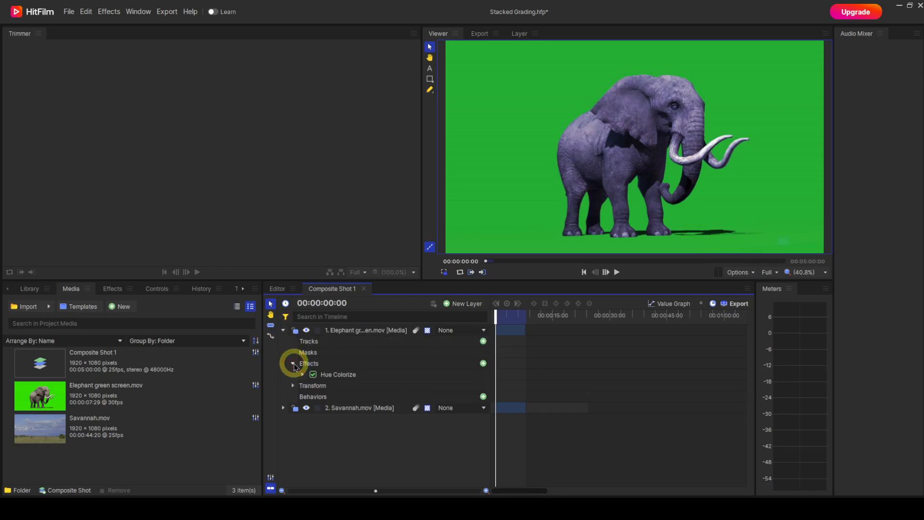
click(483, 364)
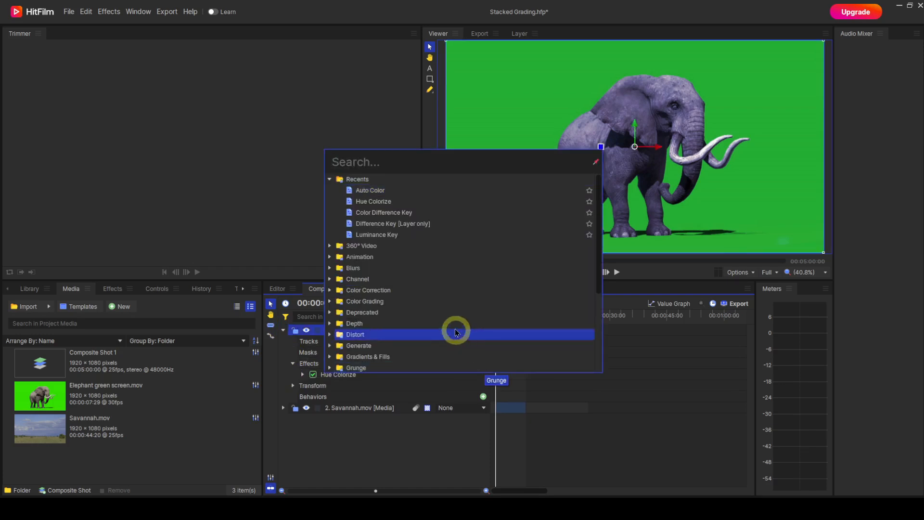
click(399, 212)
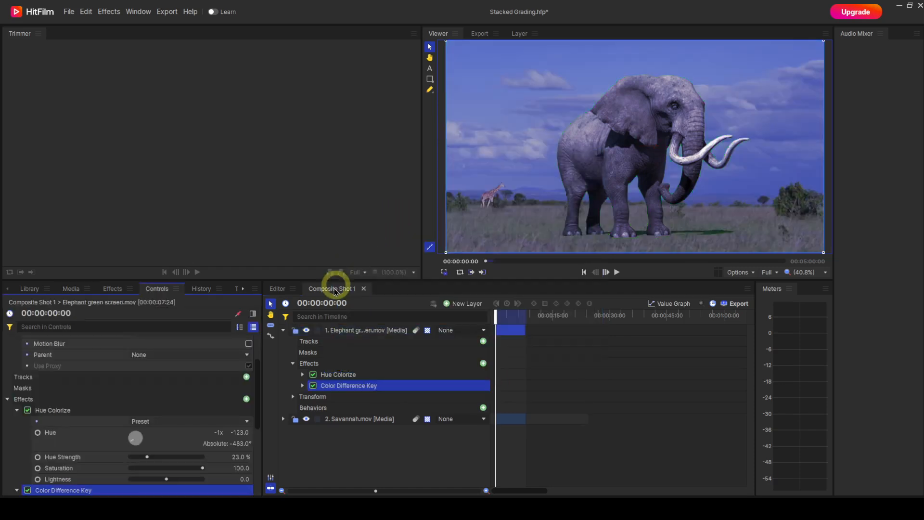
click(284, 331)
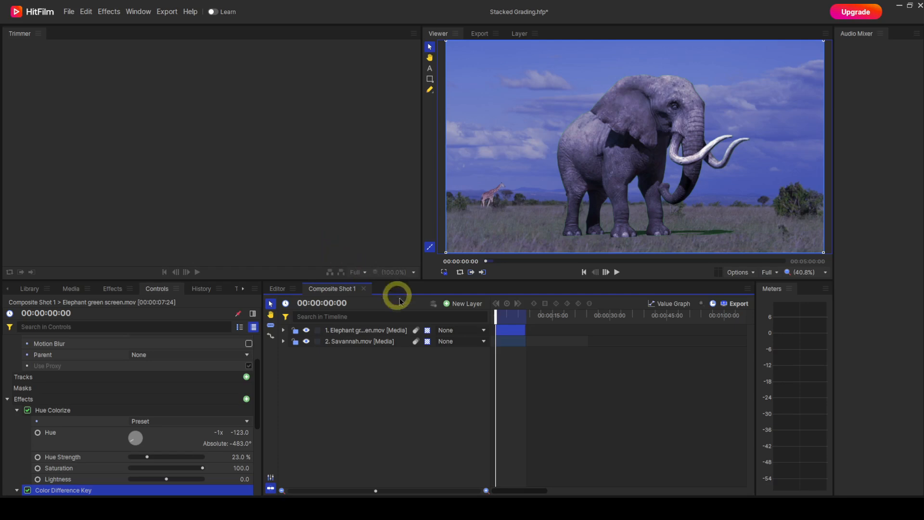
Add a Grade layer above the elephant and savannah layers and apply the Auto Color effect to it.
click(455, 309)
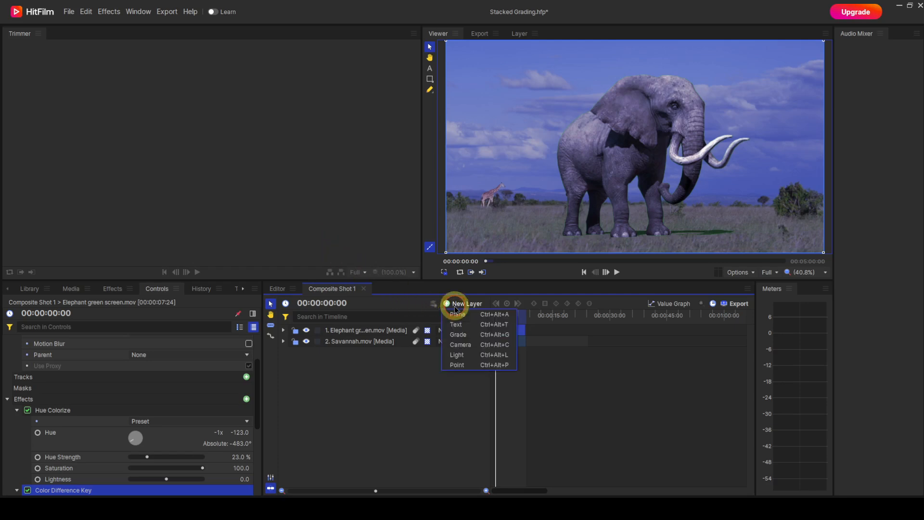
click(462, 337)
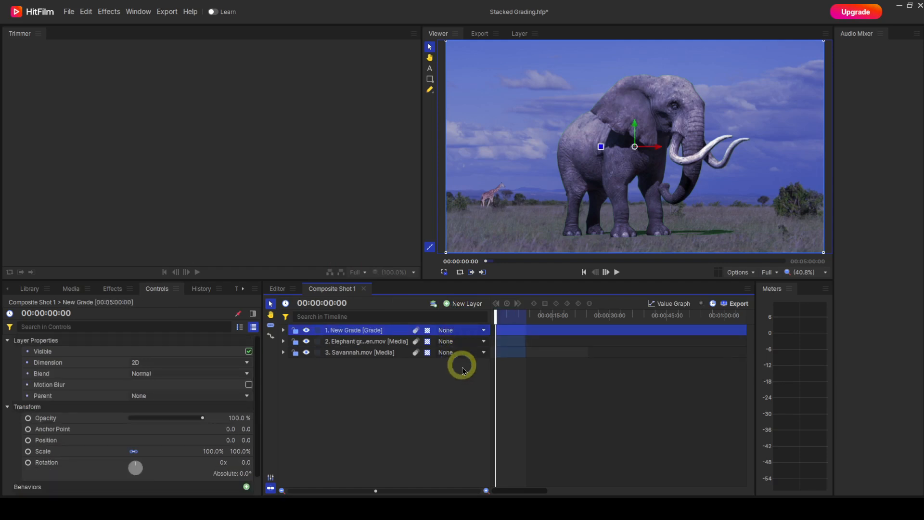
click(284, 331)
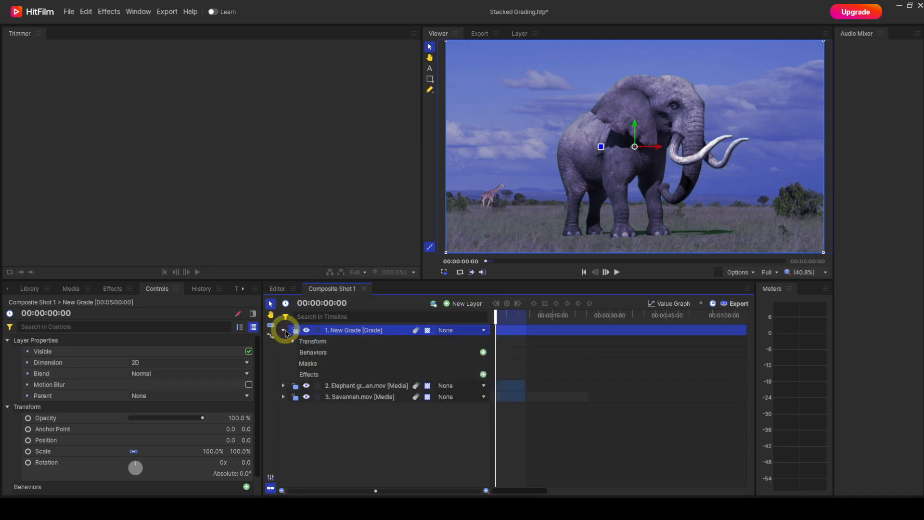
click(483, 374)
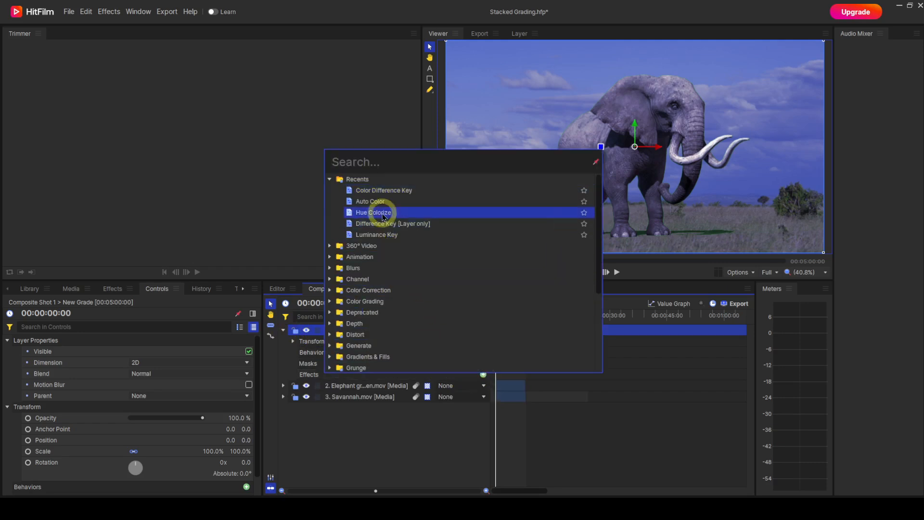
click(371, 202)
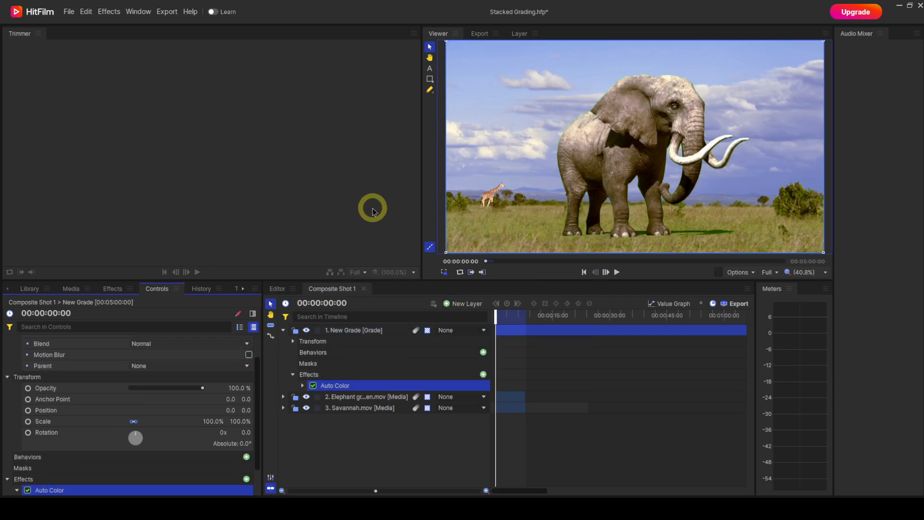
Play the graded elephant composite to review it, and return the playhead to the start.
click(617, 272)
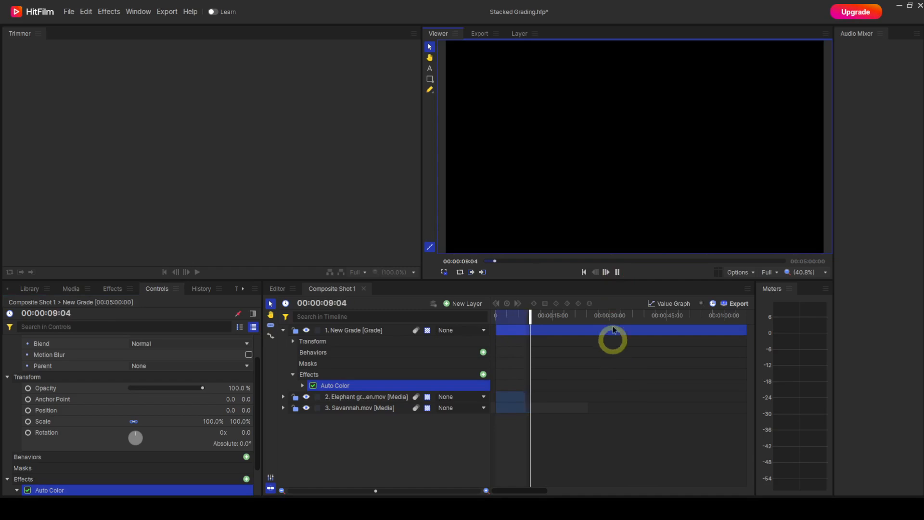
click(586, 273)
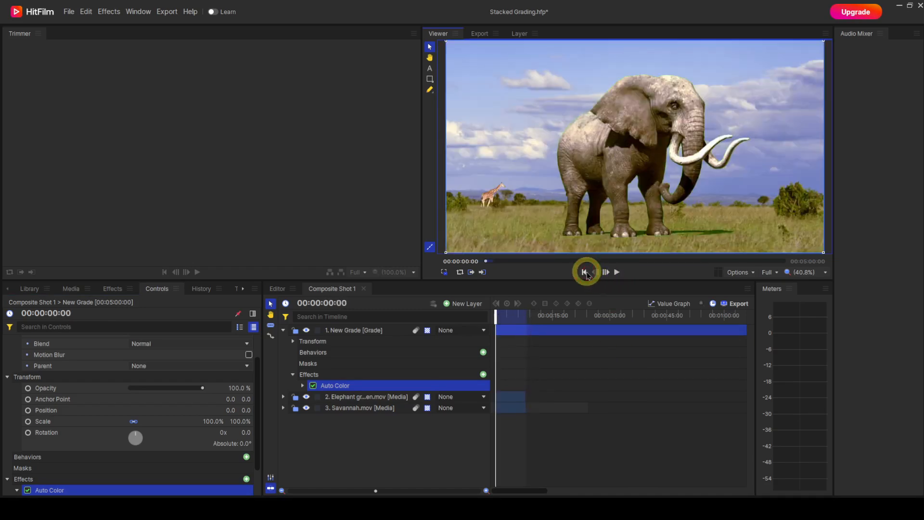